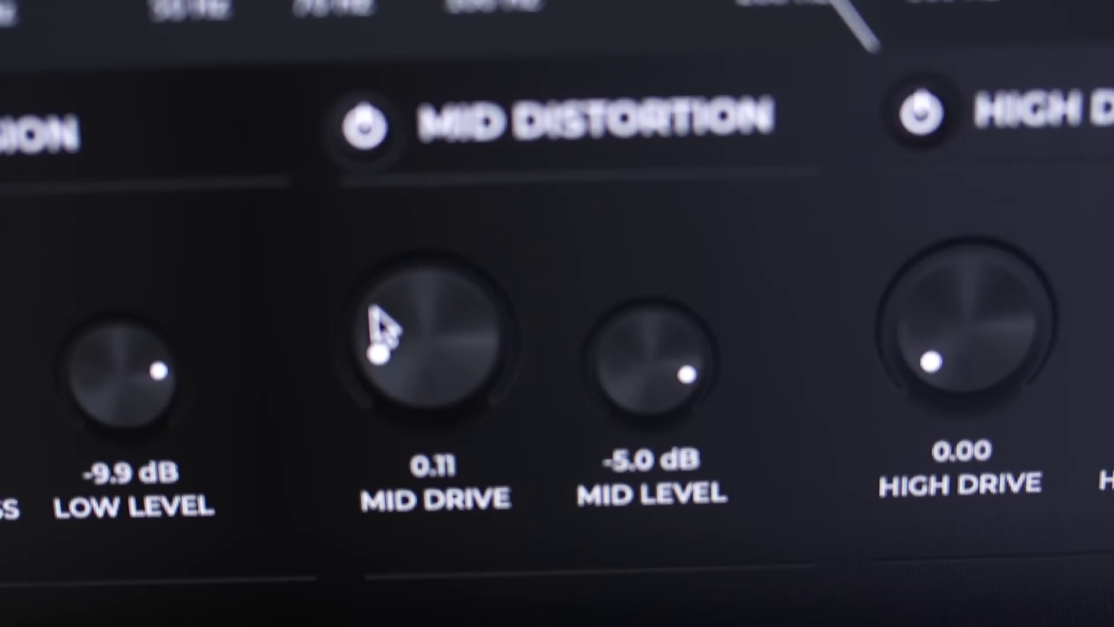
Step: Raise the mid-band distortion drive from about 0.11 to 0.44
drag(374, 323, 555, 162)
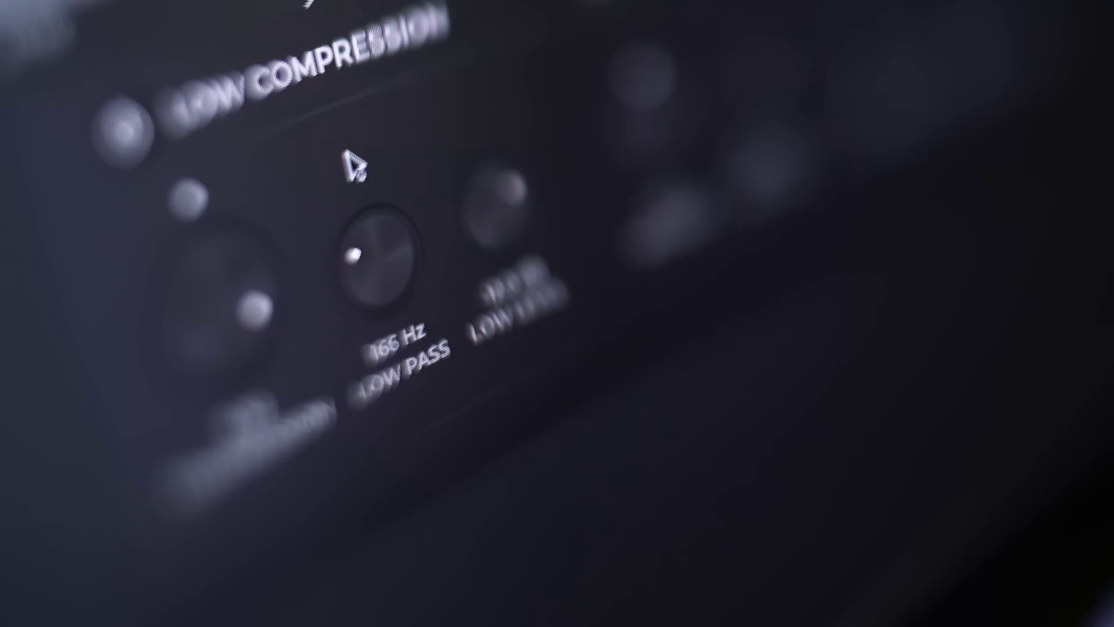
Step: Lower the Low Compression low-pass frequency from 166 Hz to 153 Hz
drag(353, 164, 366, 206)
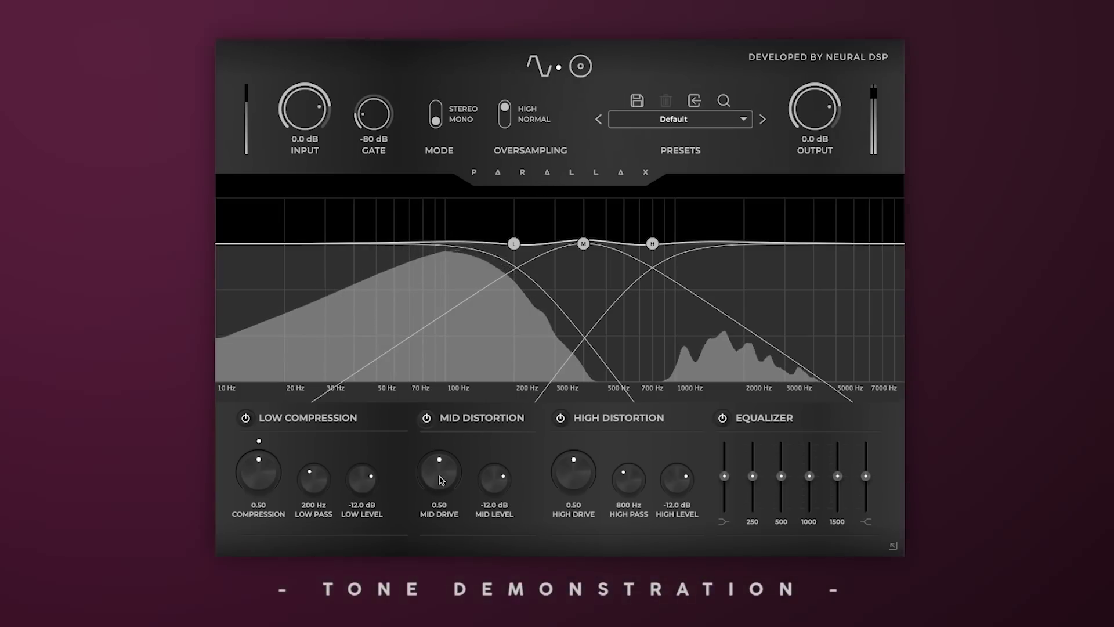
Step: Set mid and high drive to 0.00 and input to -12.5 dB, then show the cab mics
drag(441, 480, 441, 526)
drag(573, 472, 541, 556)
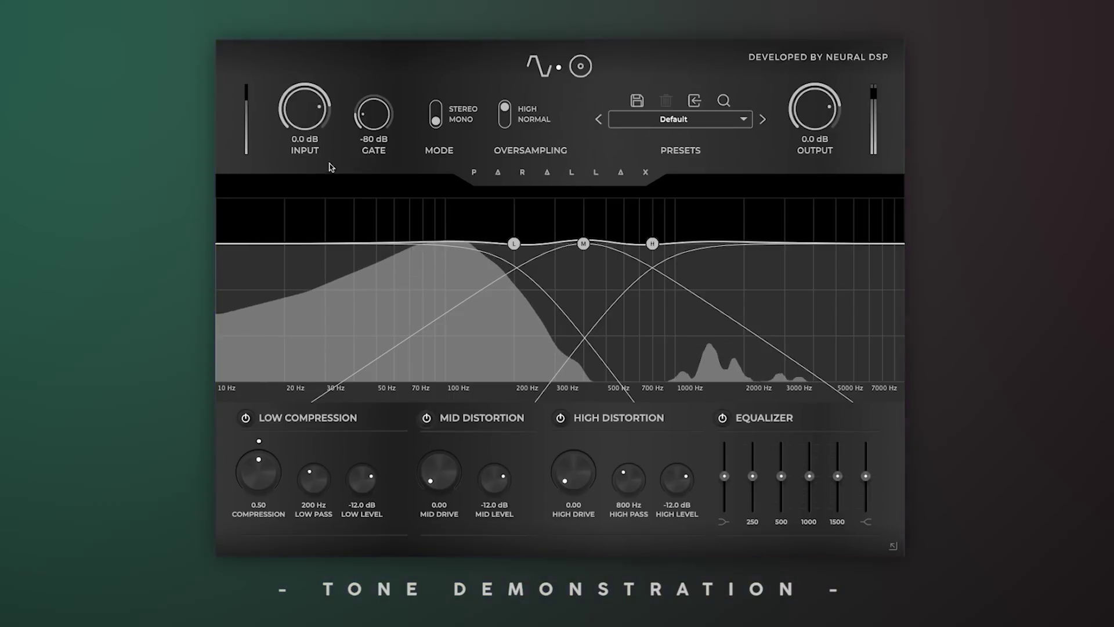
drag(303, 109, 299, 146)
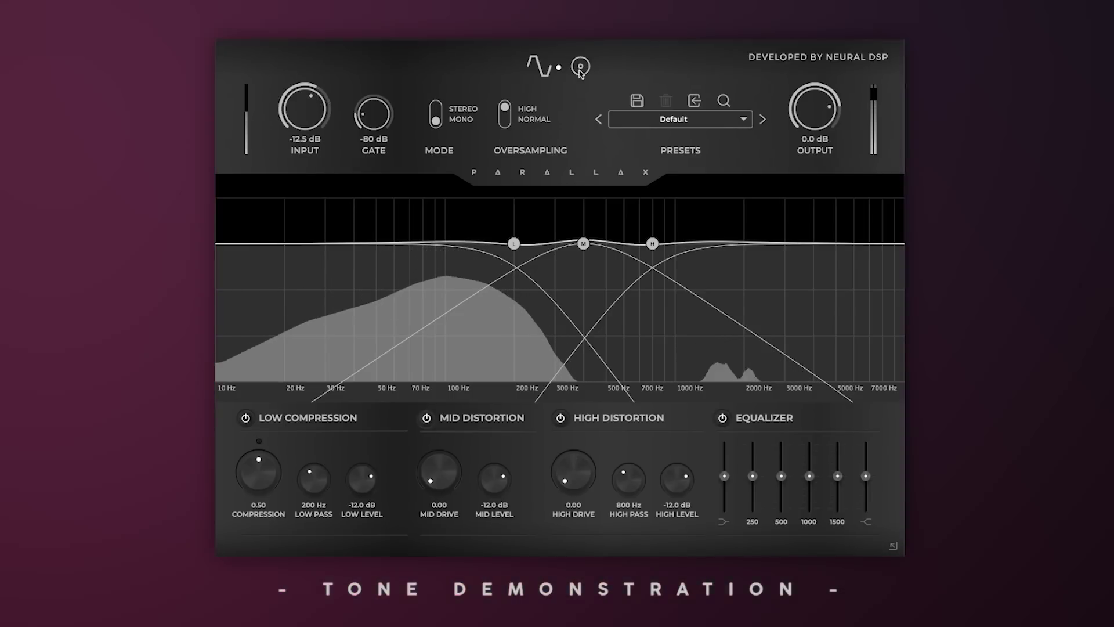
click(580, 68)
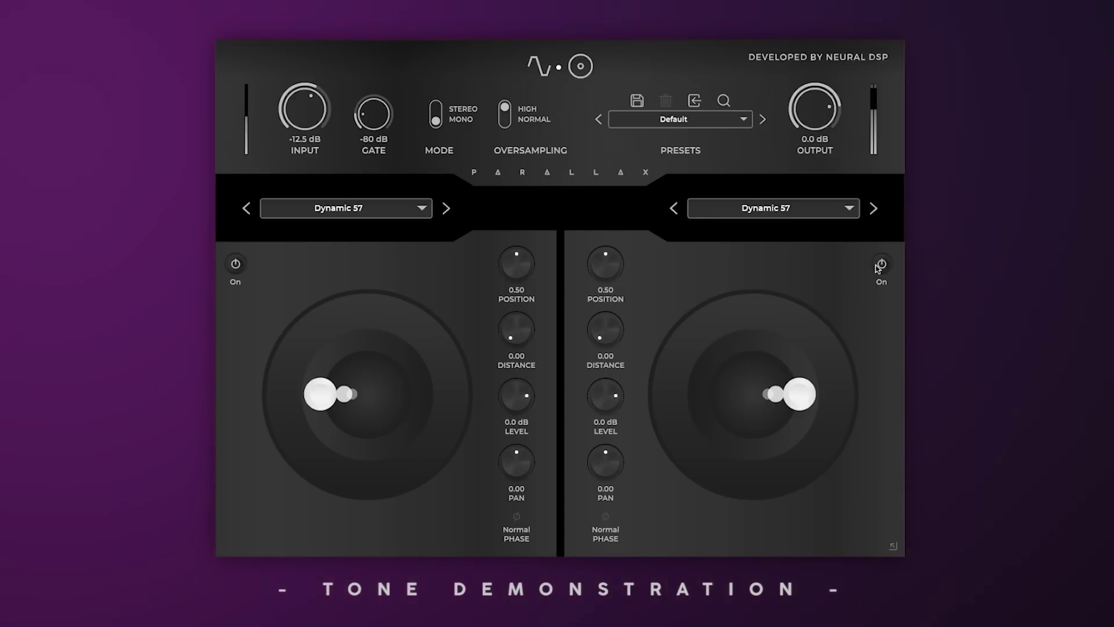
Step: Switch off the right mic and make the left mic a centred Dynamic 906, back on the band page
click(881, 264)
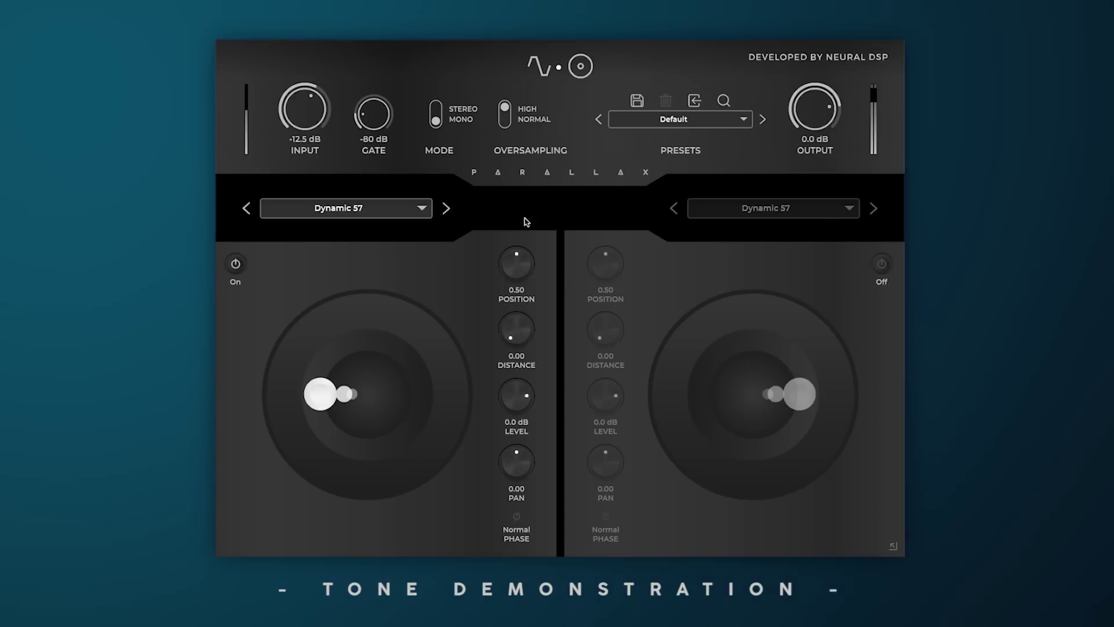
click(447, 209)
click(447, 209)
click(447, 209)
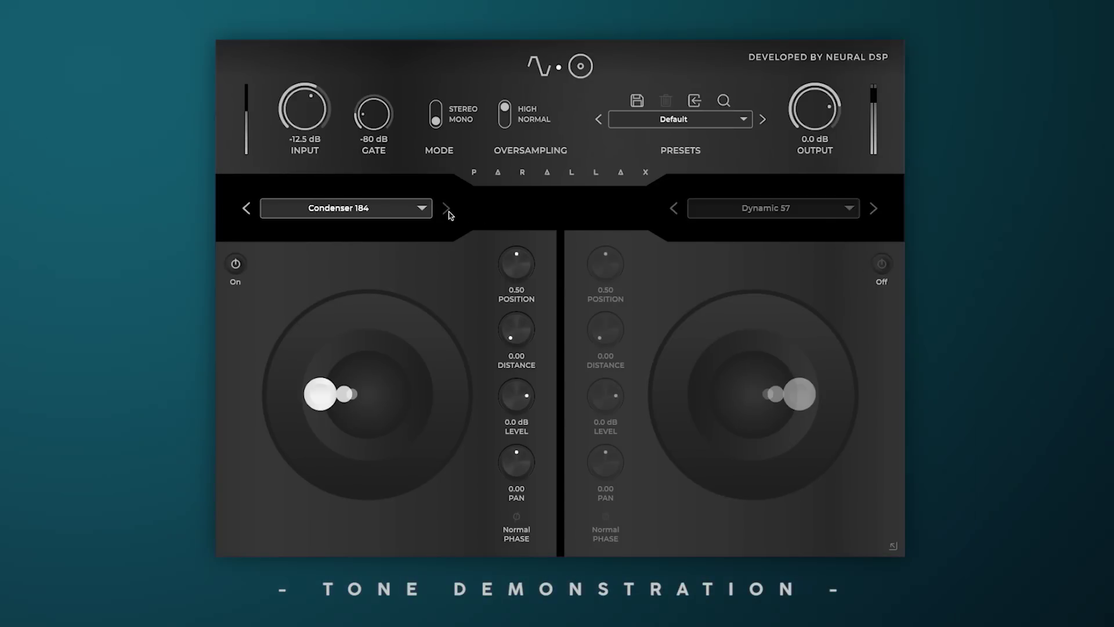
click(447, 209)
click(447, 209)
click(447, 209)
drag(344, 394, 348, 389)
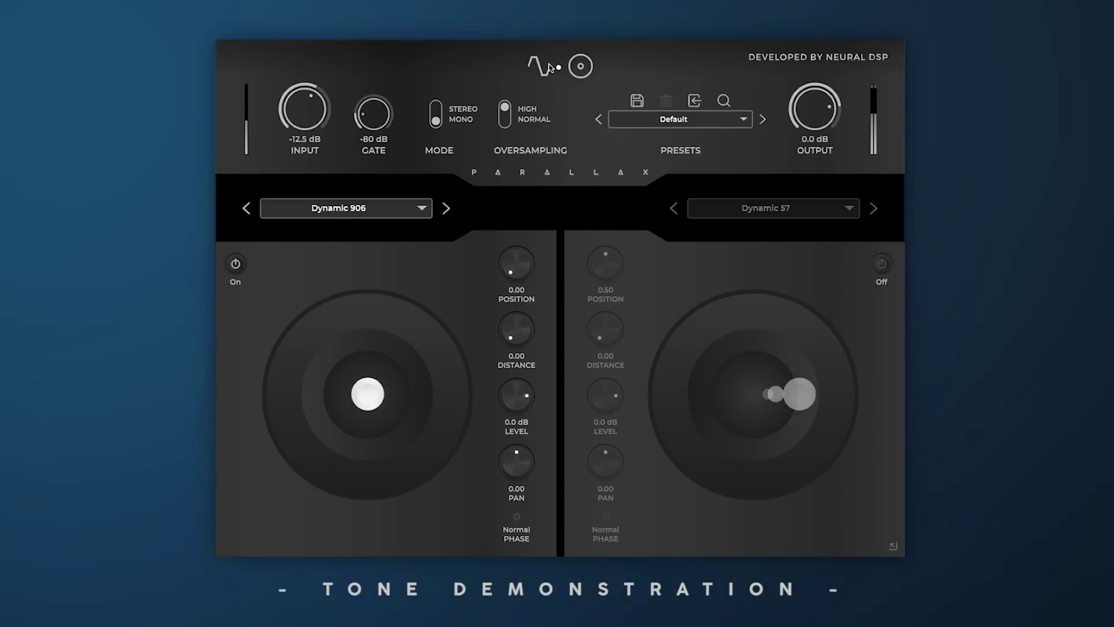
click(550, 68)
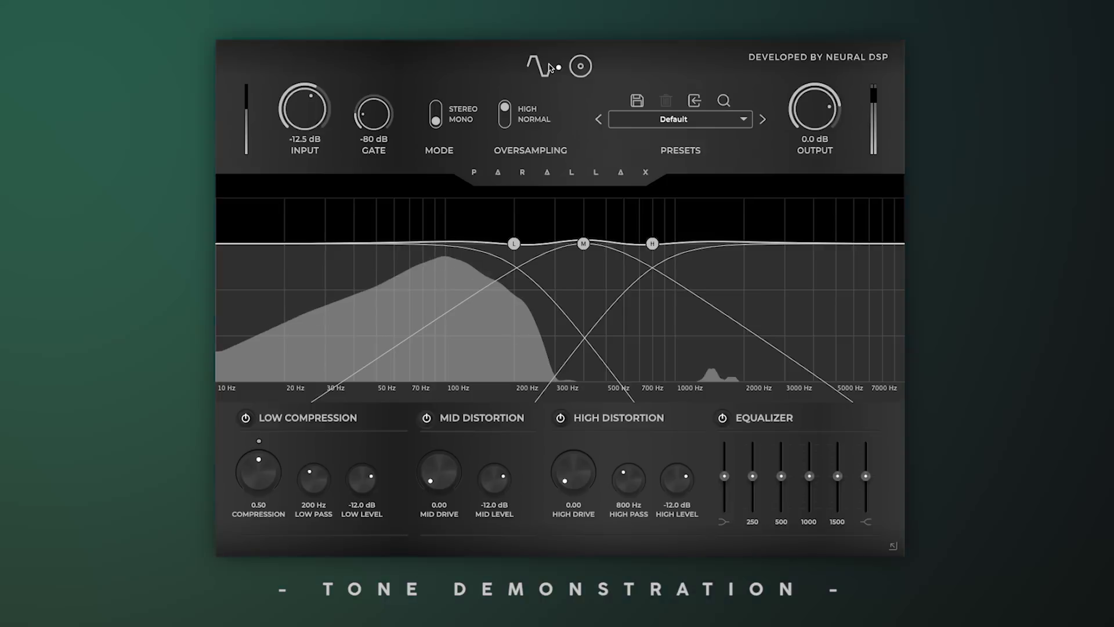
Step: Lower the compressed band's low-pass to about 90 Hz and set mid distortion drive to 0.50
click(488, 423)
click(564, 419)
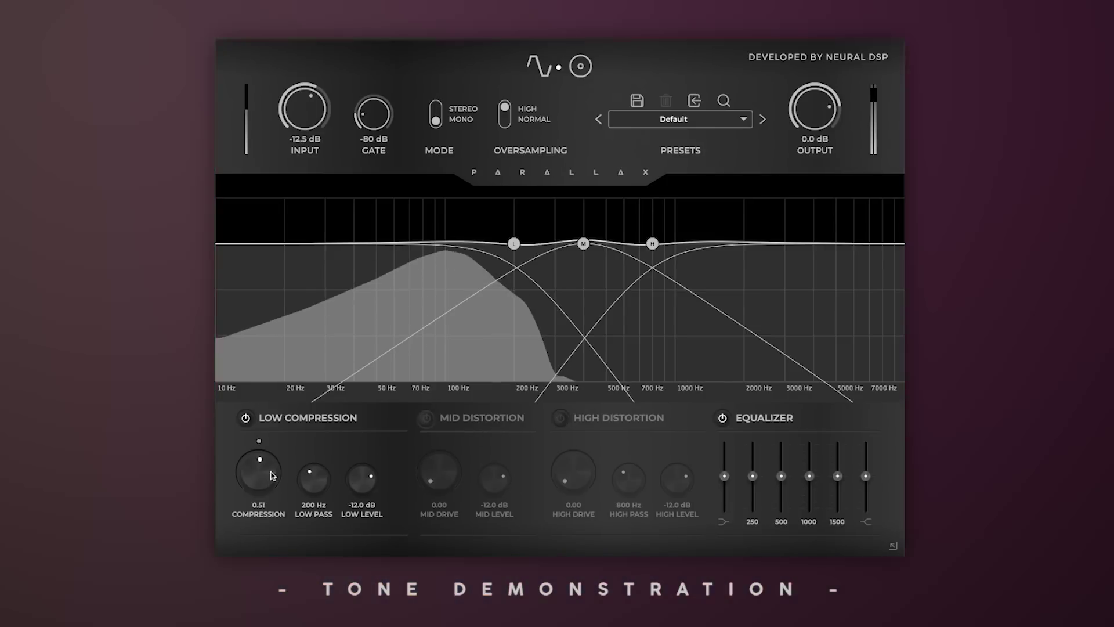
drag(307, 489, 296, 532)
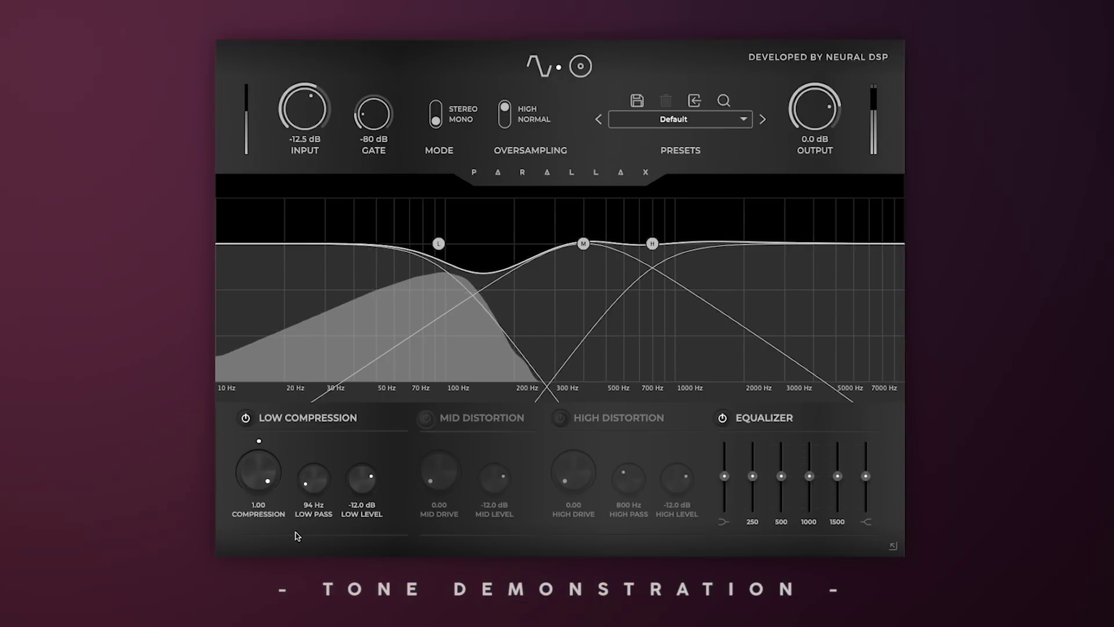
click(427, 417)
drag(437, 479, 438, 439)
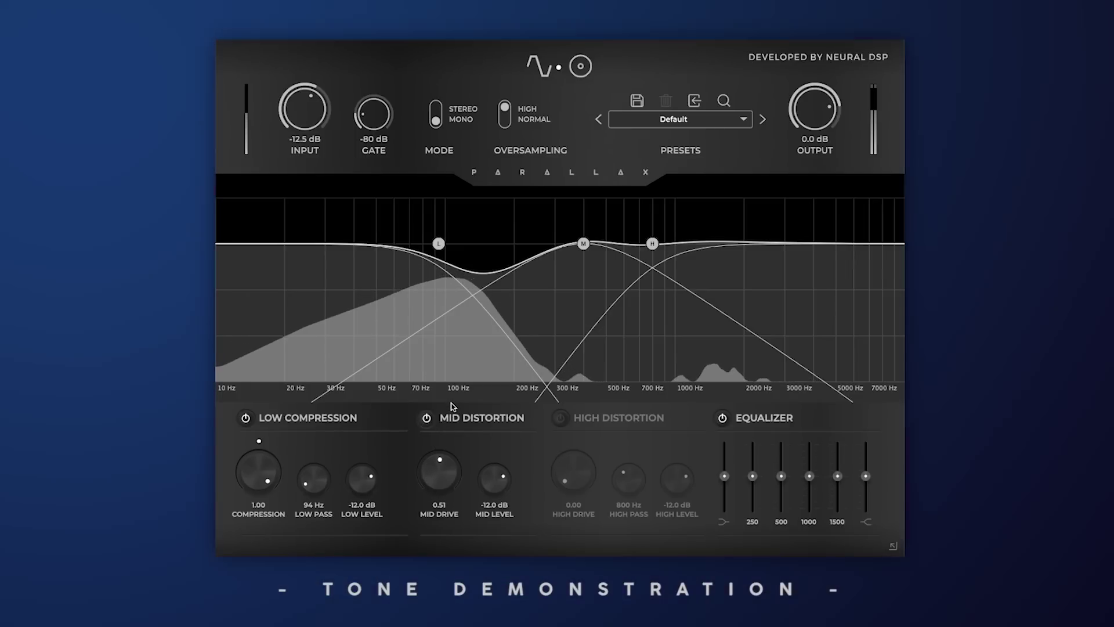
drag(451, 406, 452, 406)
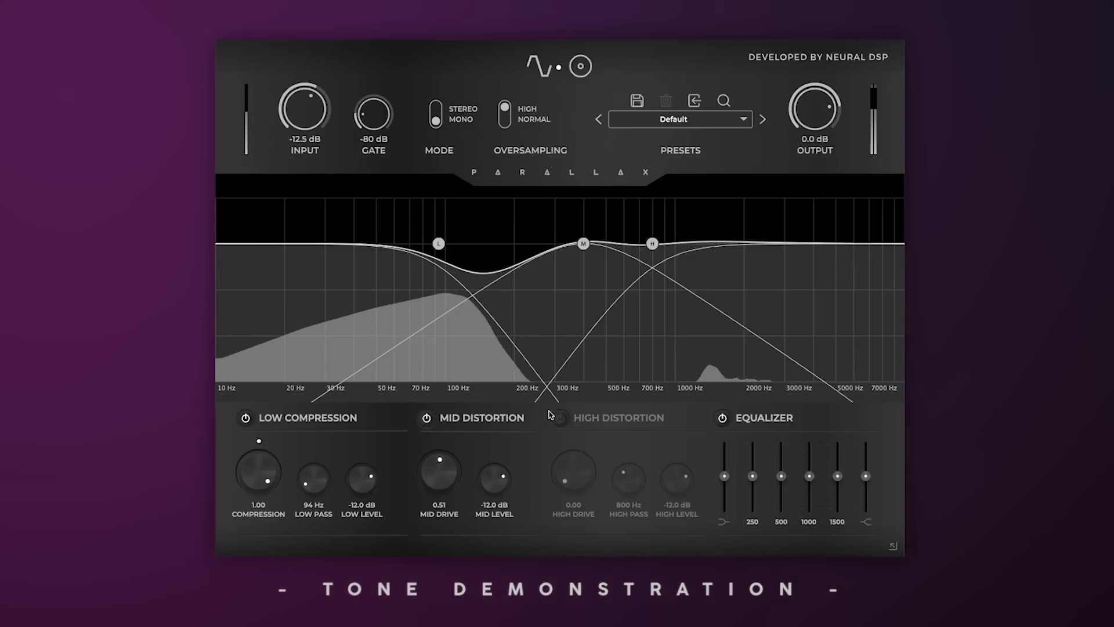
Step: Enable high distortion from 100 Hz with zero drive, boost the 1000 Hz EQ, and pick the right mic
click(560, 418)
drag(575, 477, 606, 403)
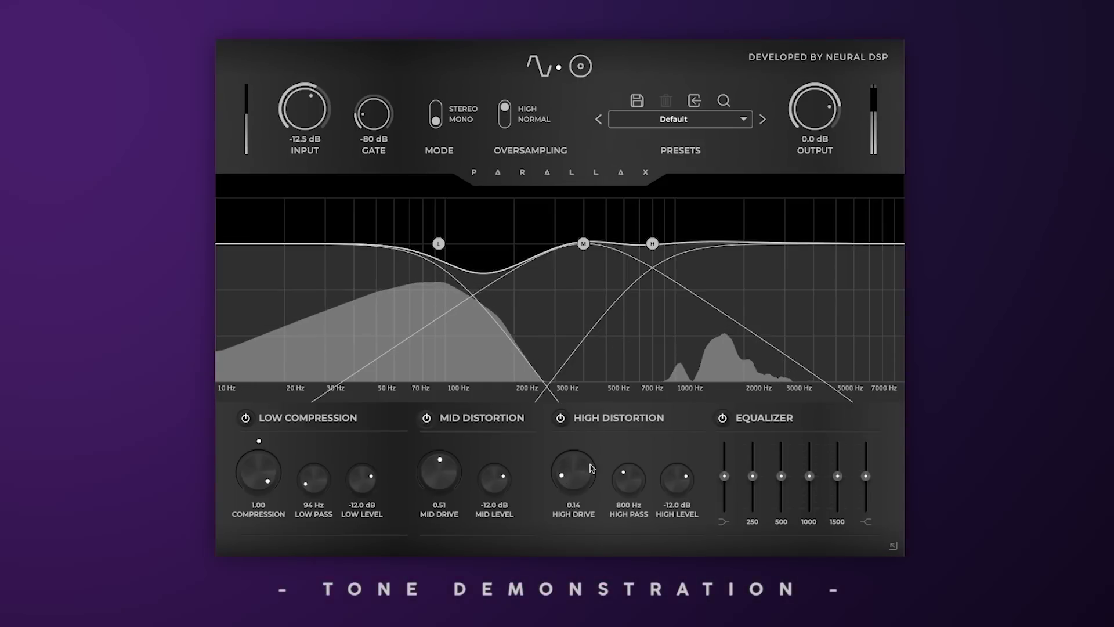
drag(591, 467, 591, 490)
drag(652, 247, 442, 261)
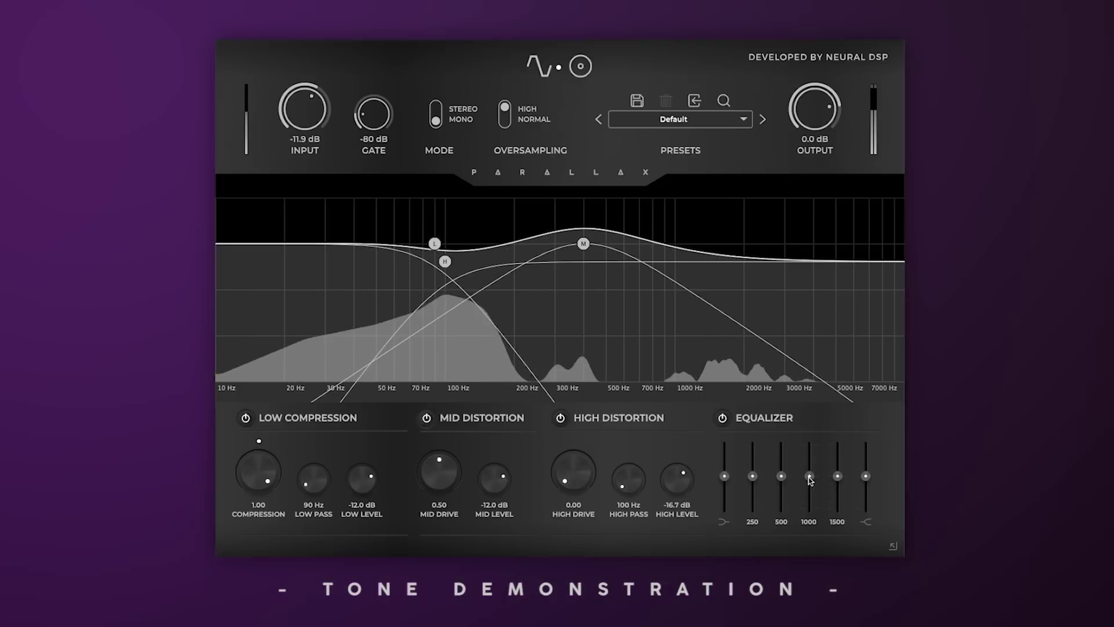
drag(810, 476, 840, 485)
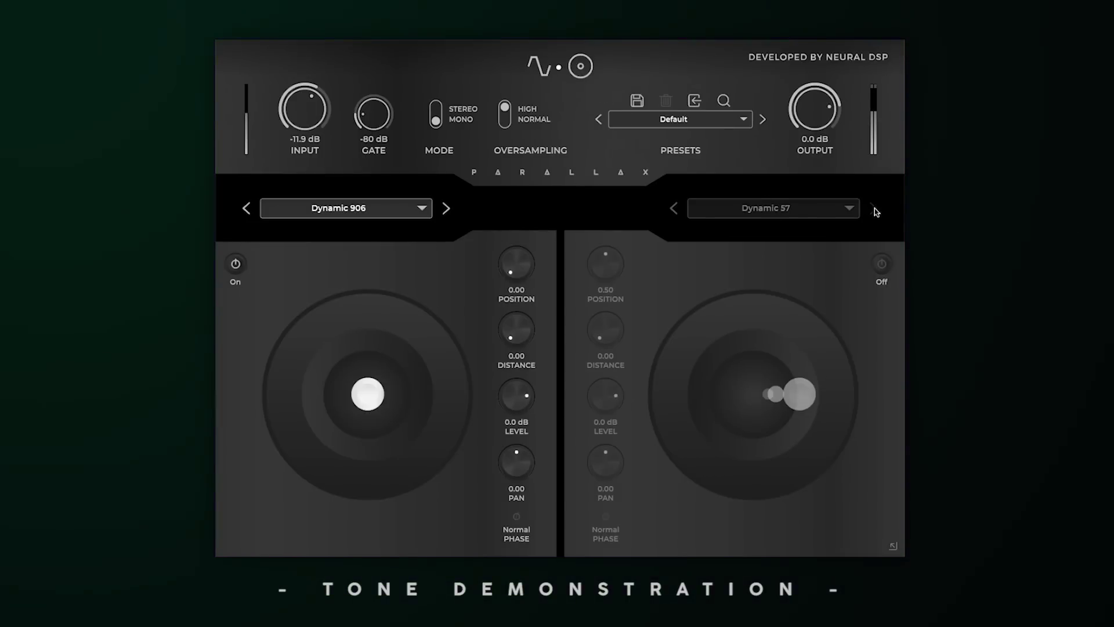
click(875, 209)
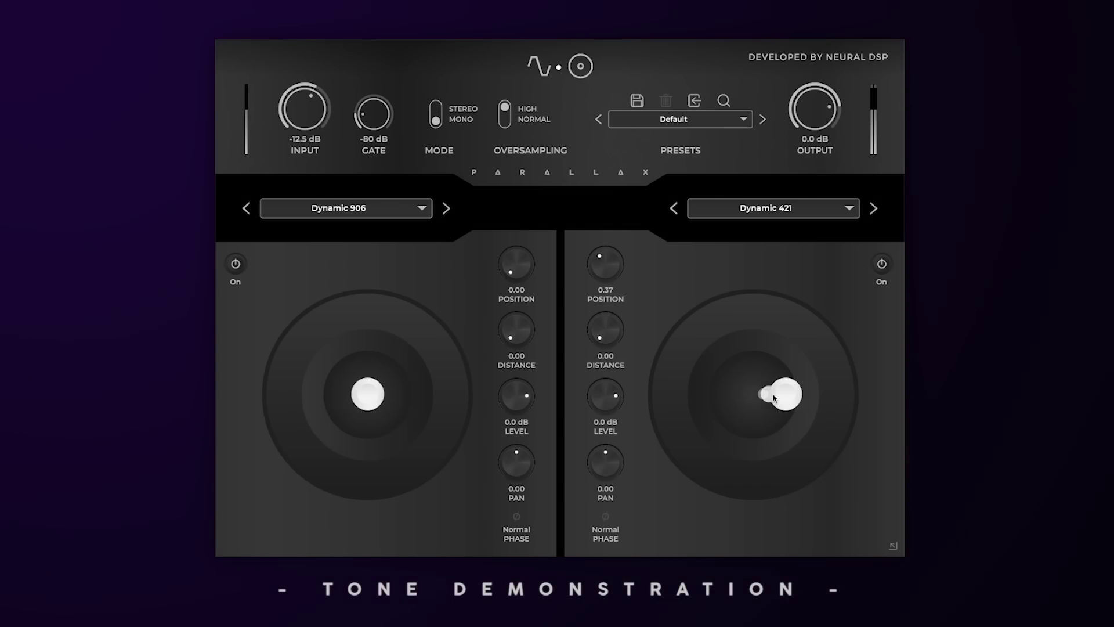
Step: Move the right Dynamic 421 mic leftward on the speaker
drag(775, 398, 751, 392)
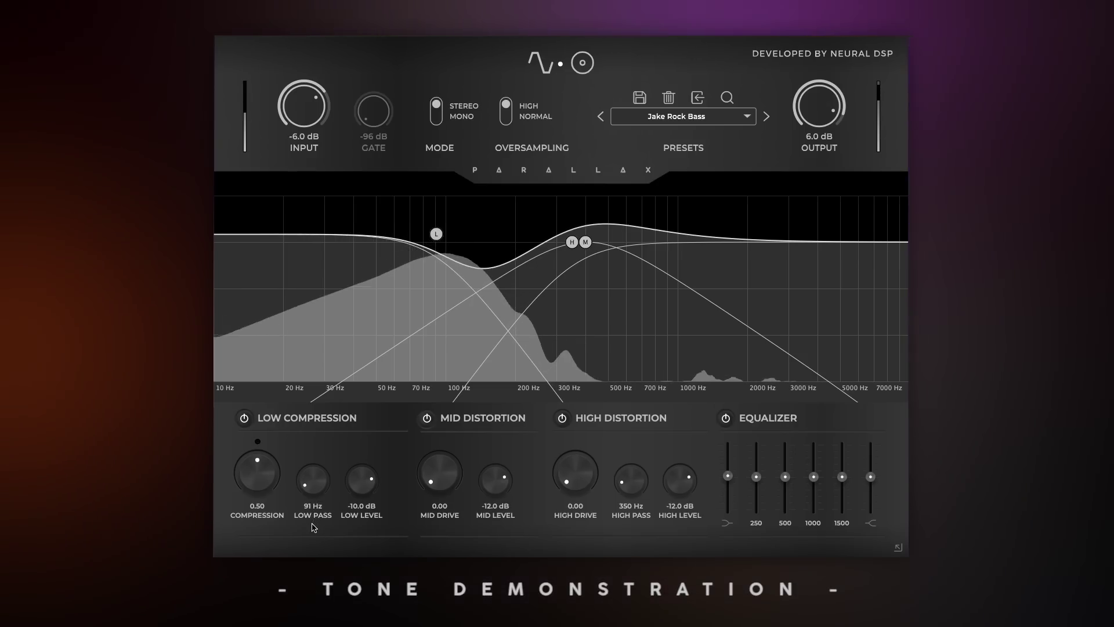
Step: Raise the mid and high distortion levels, dip the 1000 Hz EQ slightly, and edit the preset name
drag(491, 477, 494, 465)
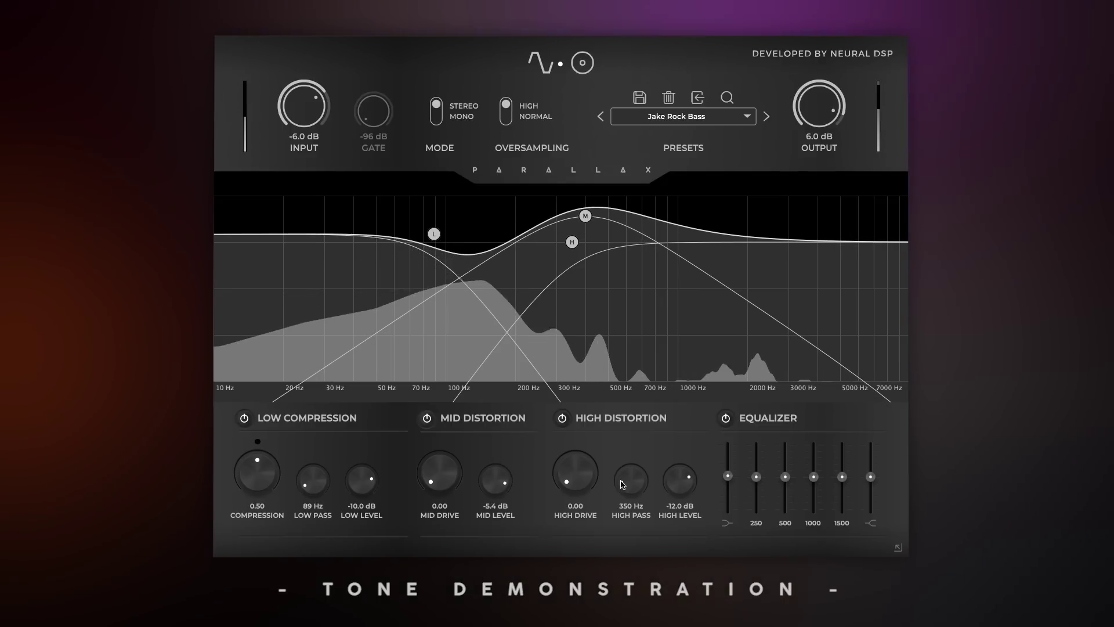
drag(675, 485, 680, 470)
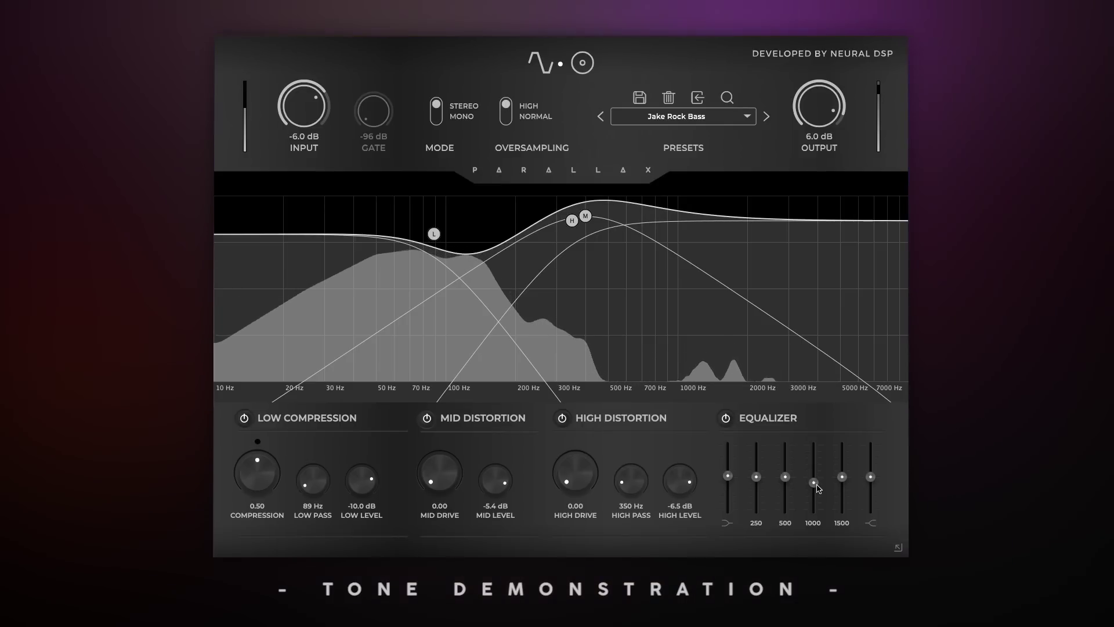
drag(818, 489, 818, 490)
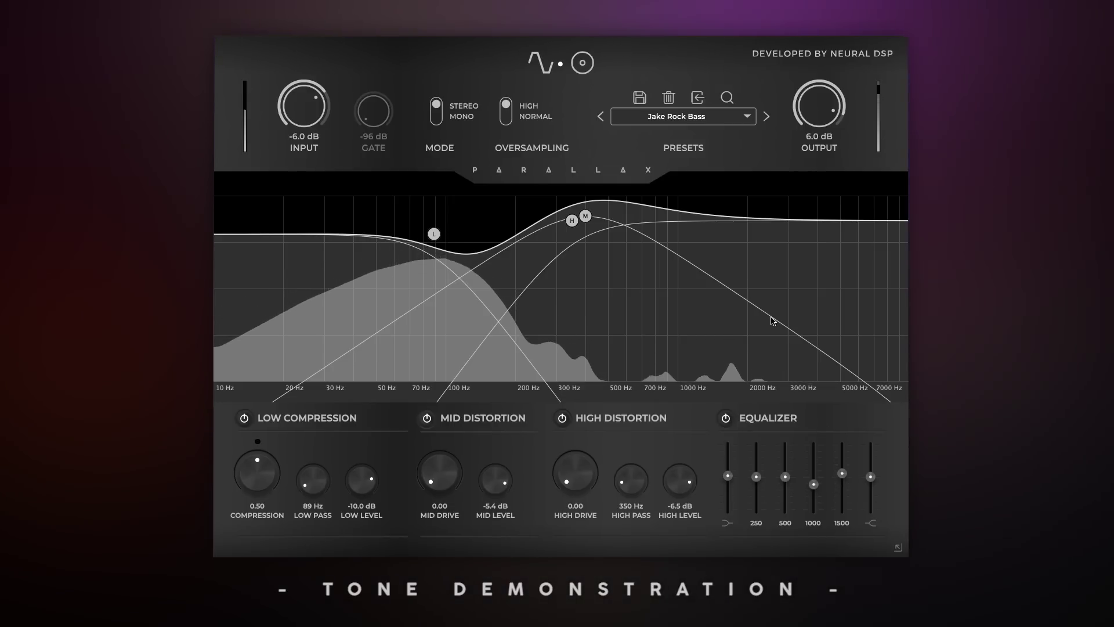
click(583, 62)
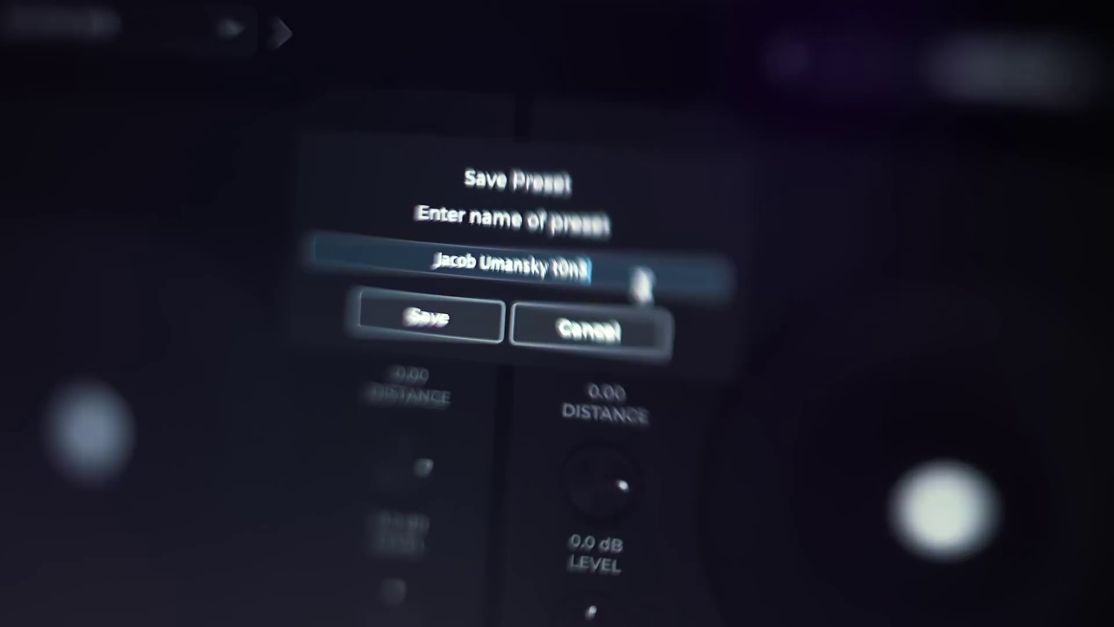
click(611, 268)
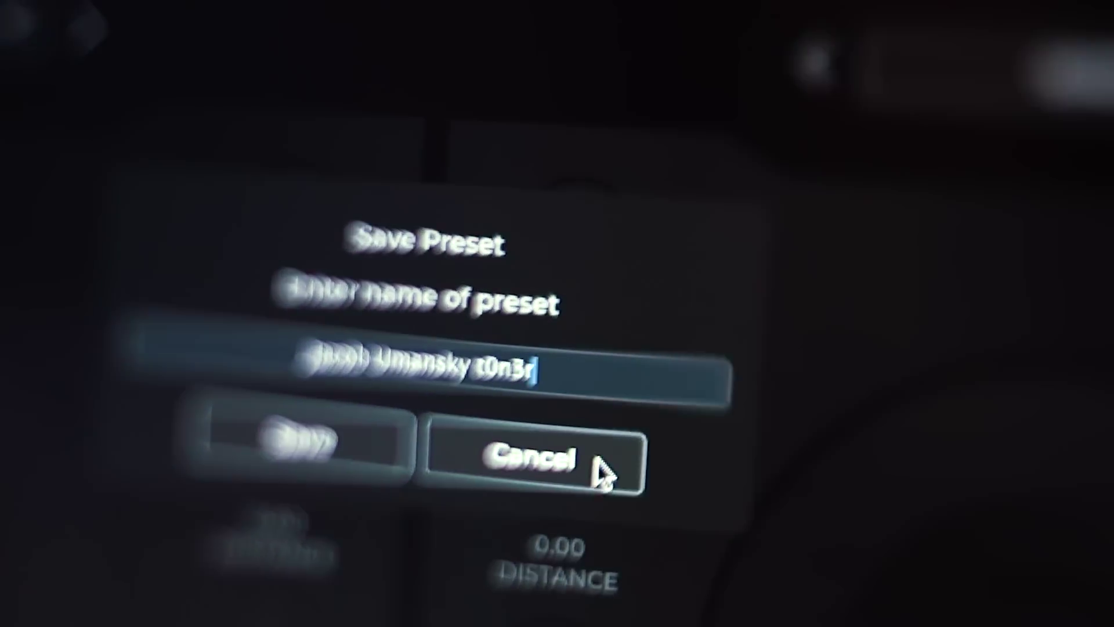